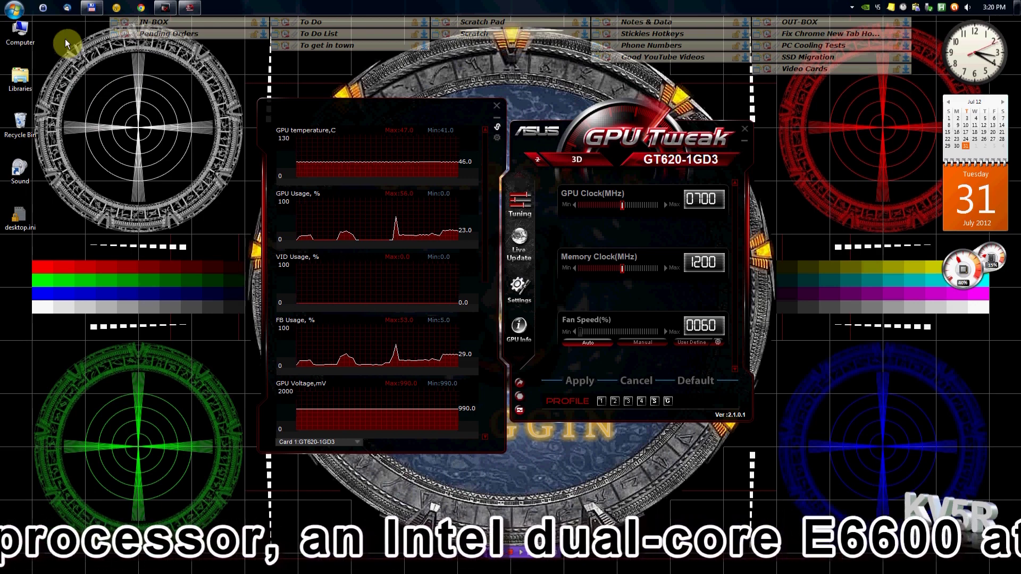
- Open CyberLink PowerDirector 10, import P1010127.MOV and place it at the start of the first video track
click(14, 8)
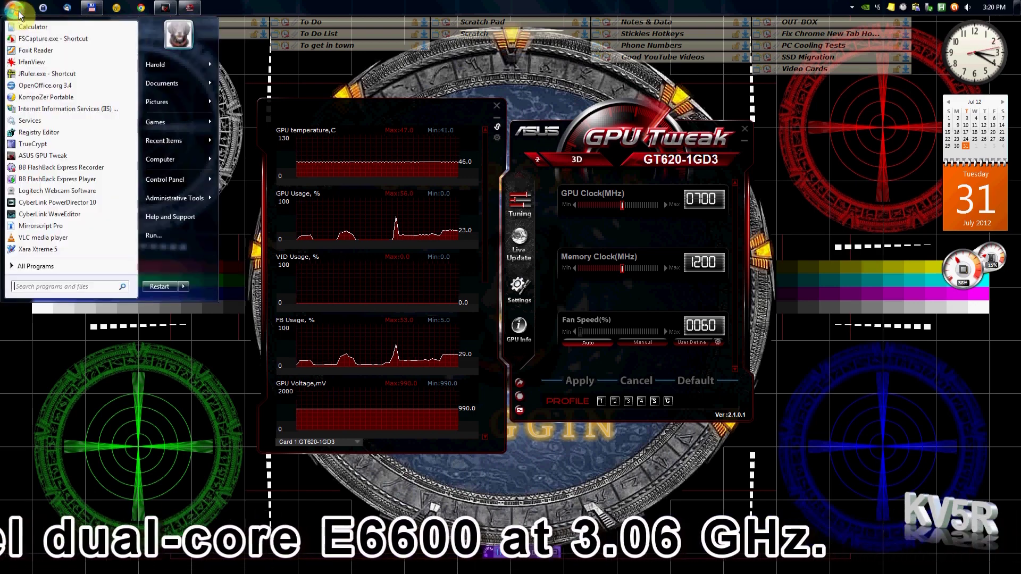
click(68, 203)
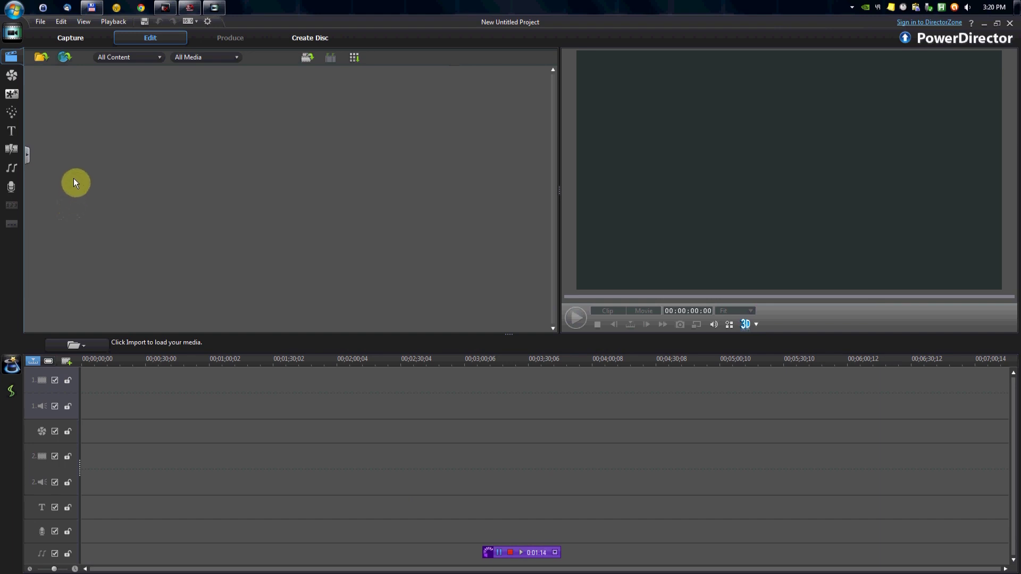
click(36, 55)
click(65, 74)
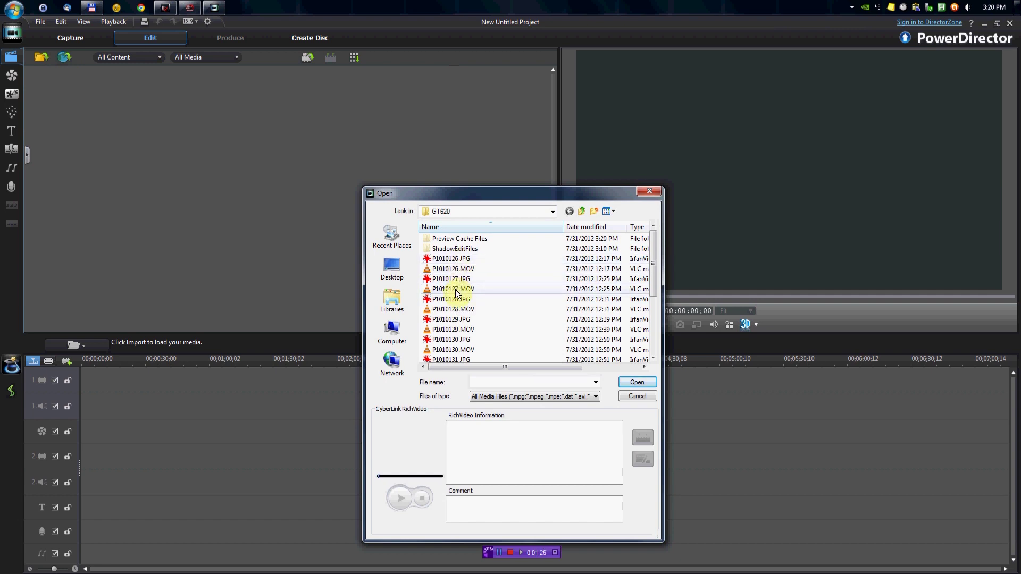
double_click(455, 292)
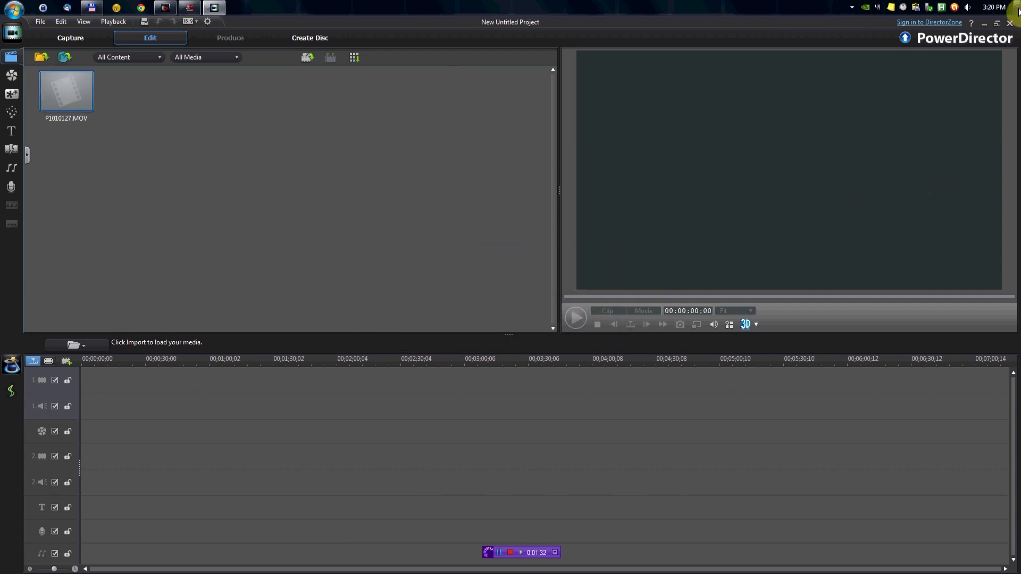
drag(66, 105, 82, 387)
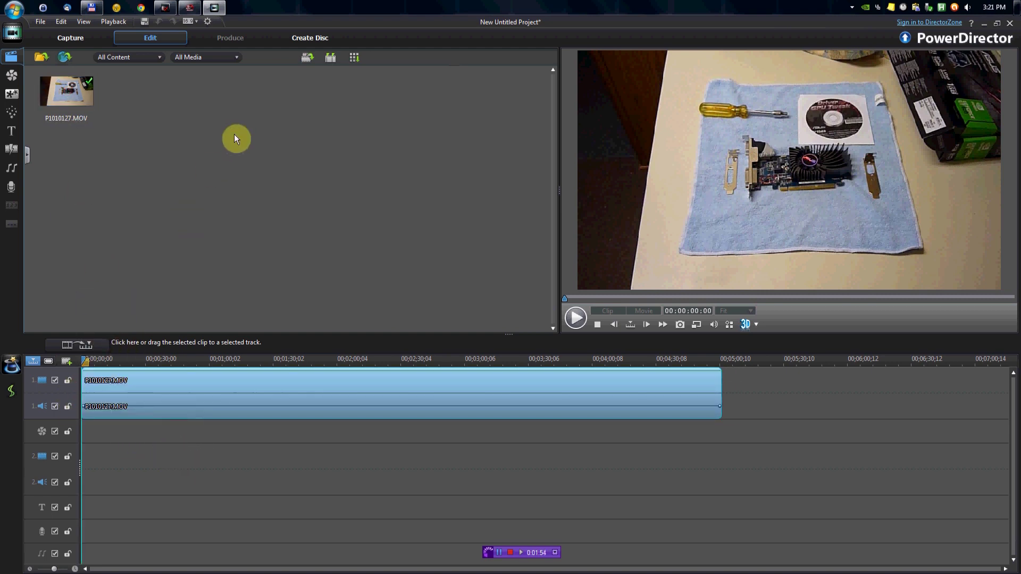
- Review the hardware acceleration preferences for OpenCL and hardware decoding, and accept them as set
click(208, 22)
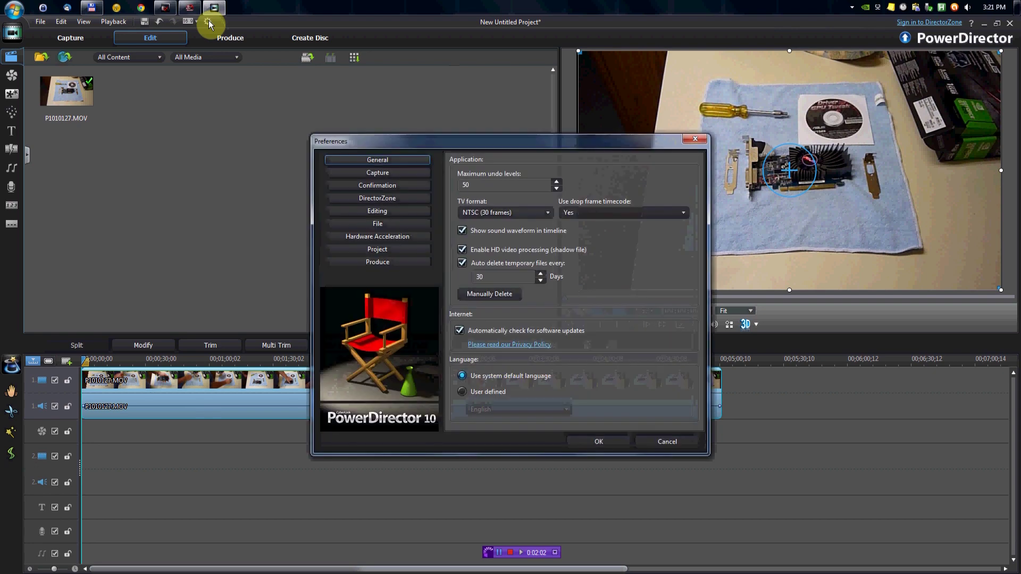
click(389, 235)
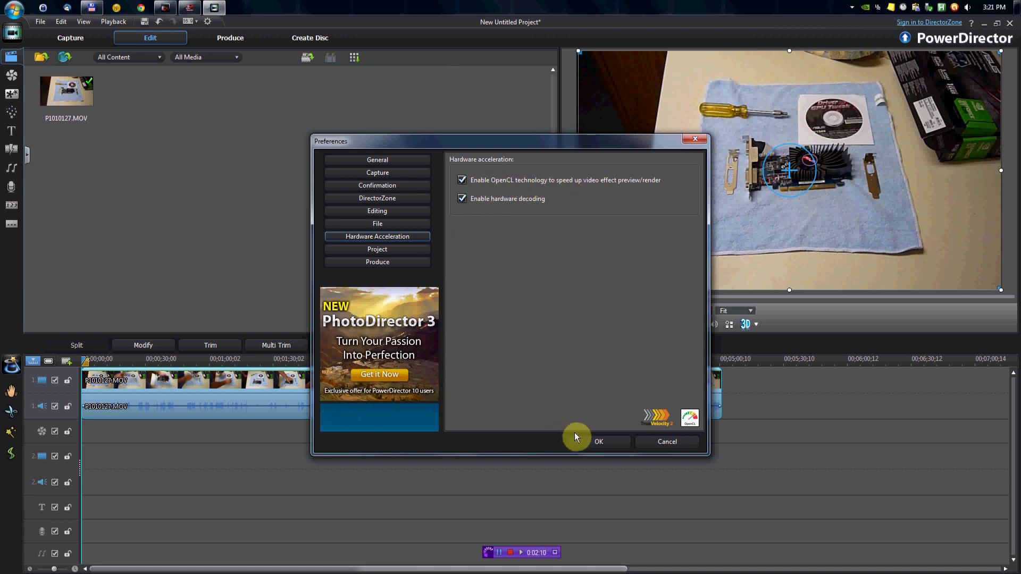
click(596, 444)
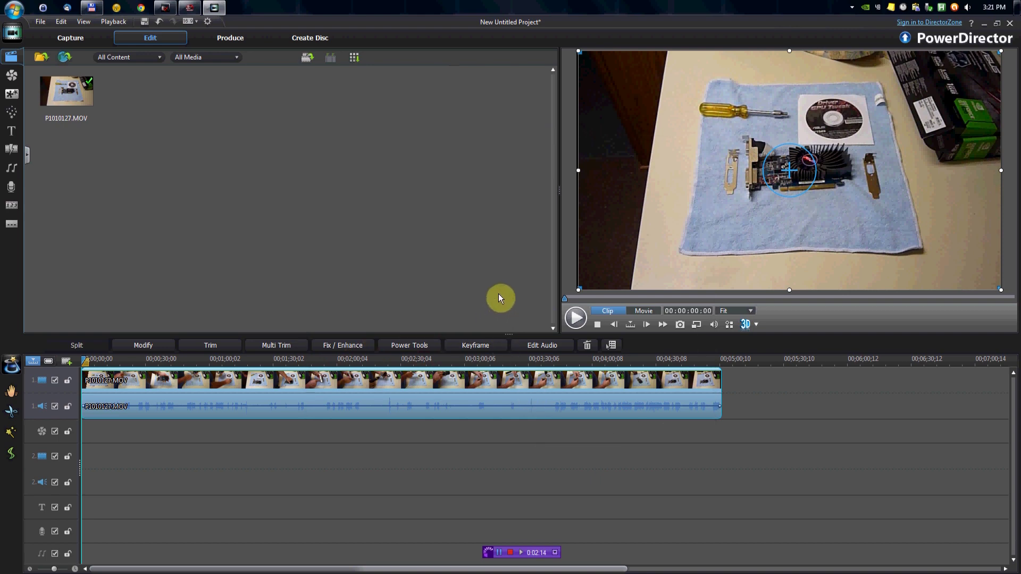
- Play the clip from about 38 seconds in, pausing and resuming it repeatedly to judge how smoothly the preview plays
click(576, 320)
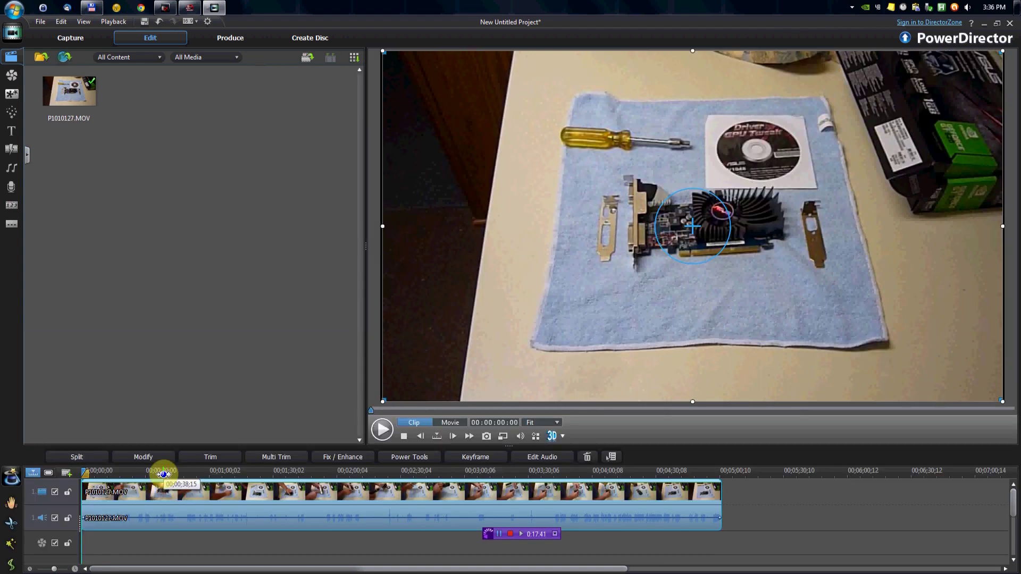
click(164, 473)
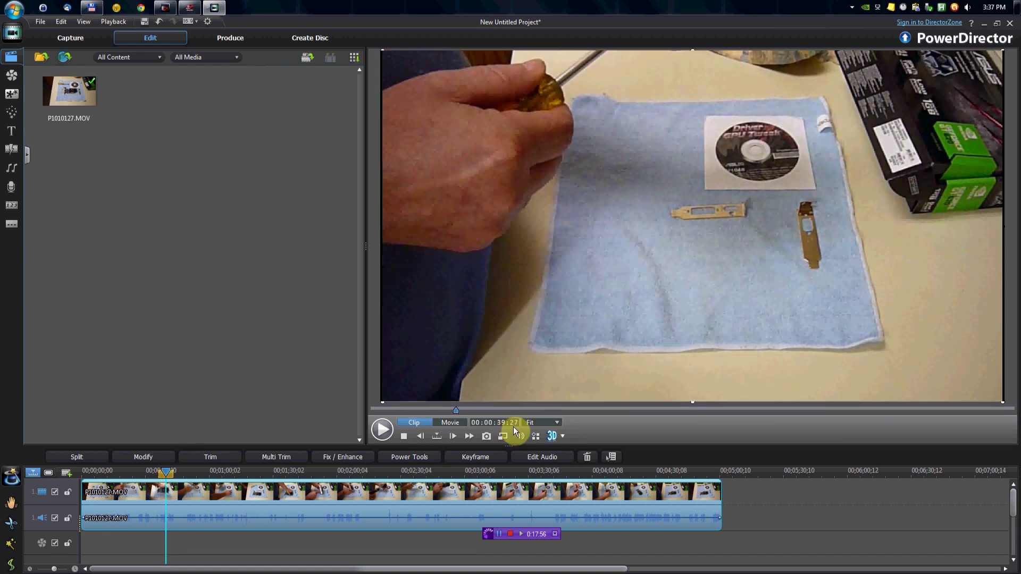
click(514, 425)
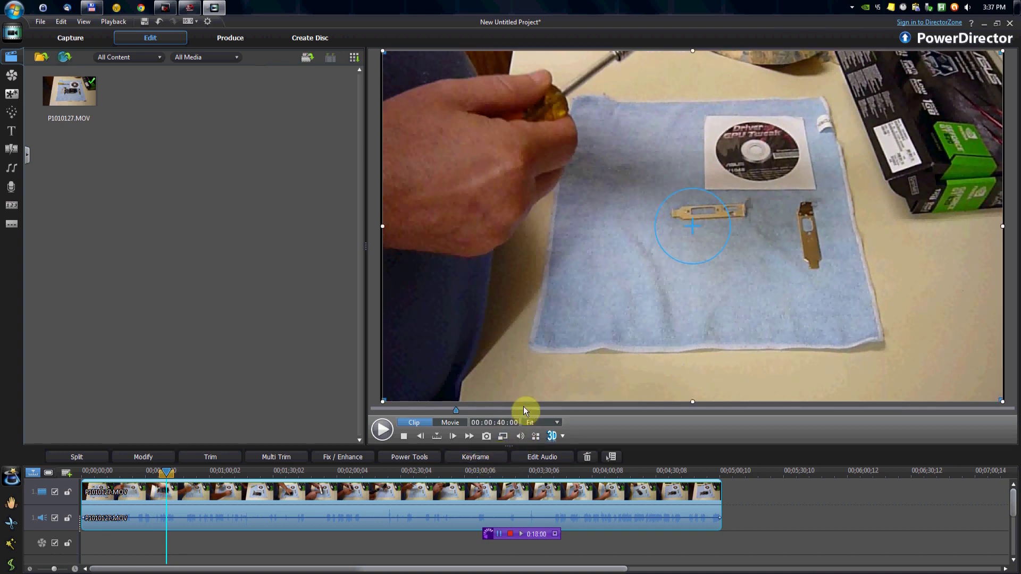
key(space)
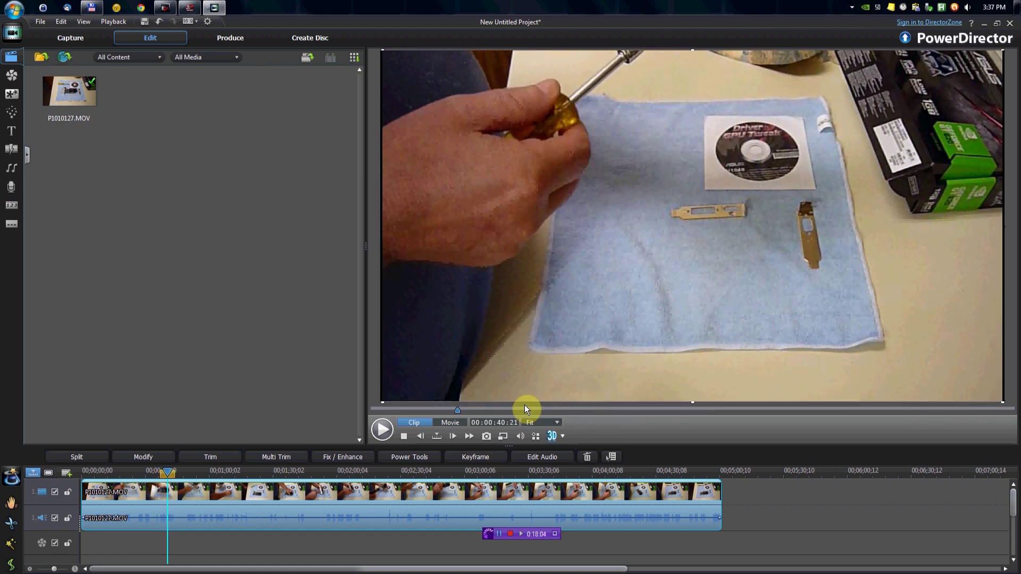
key(space)
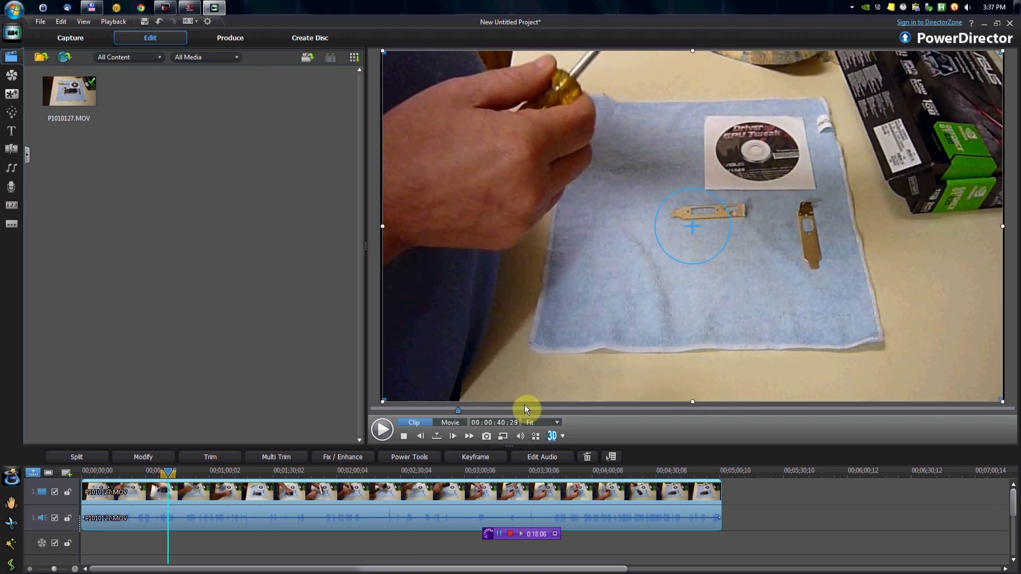
key(space)
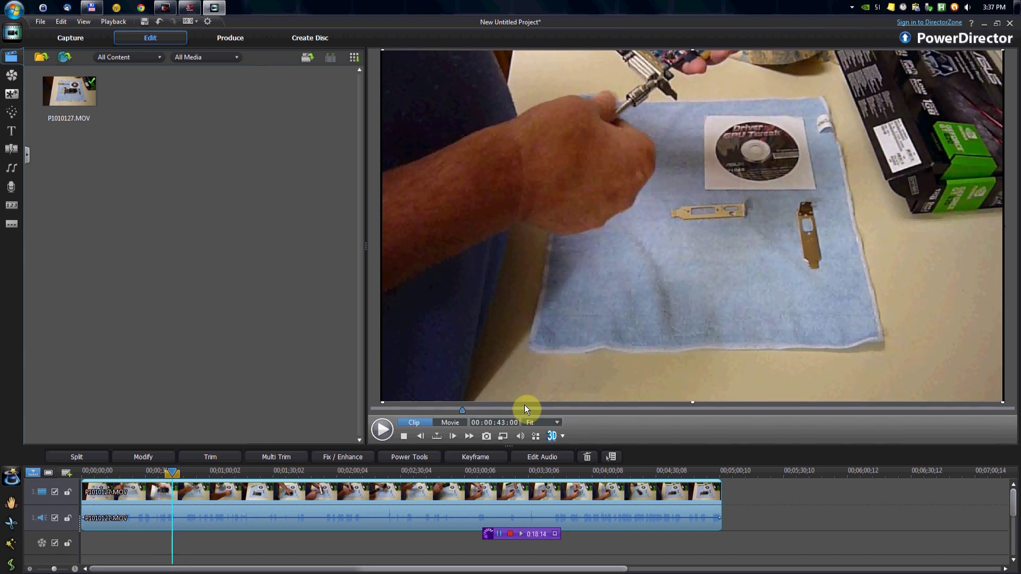
key(space)
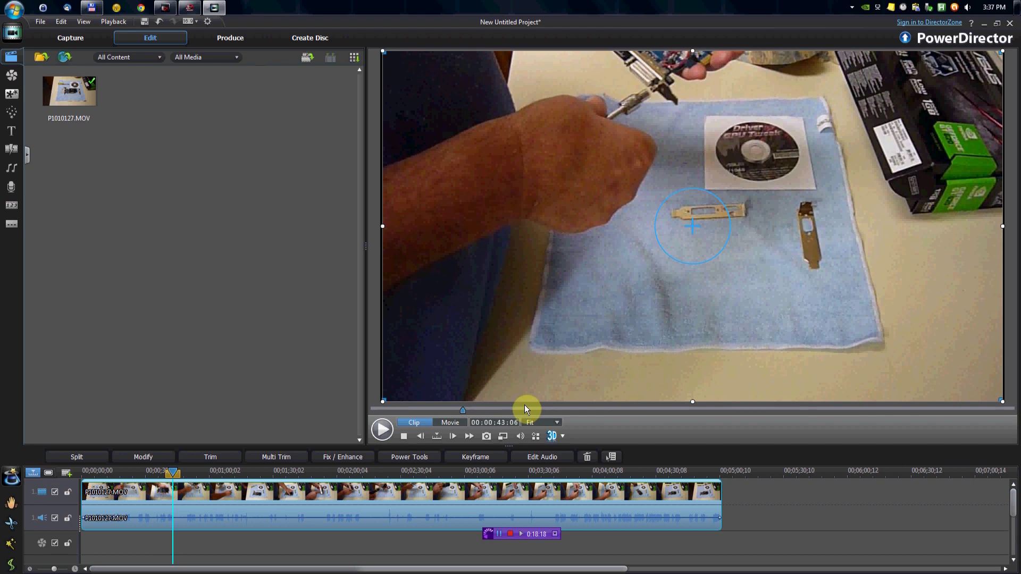
key(space)
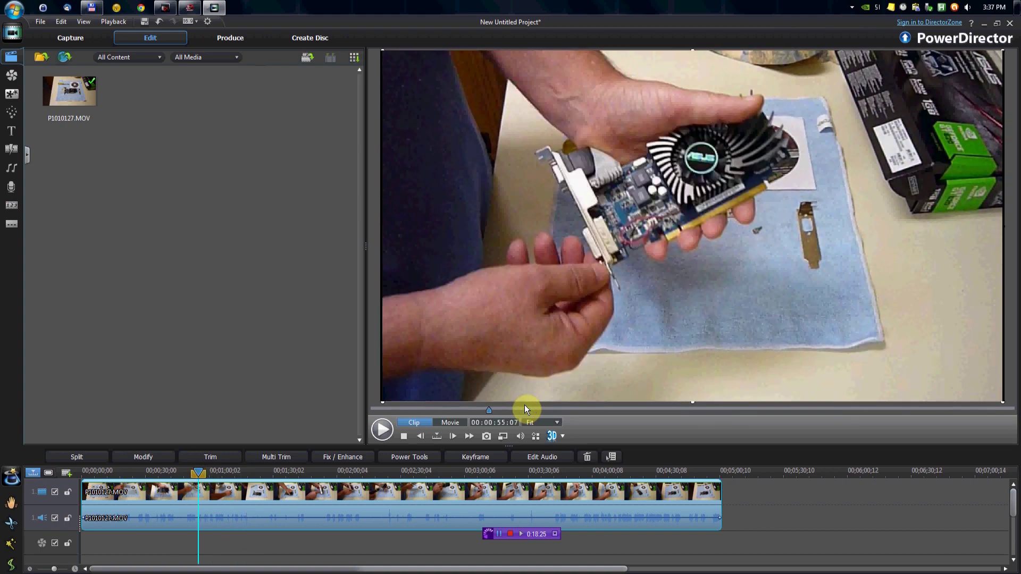
key(ctrl+slash)
key(space)
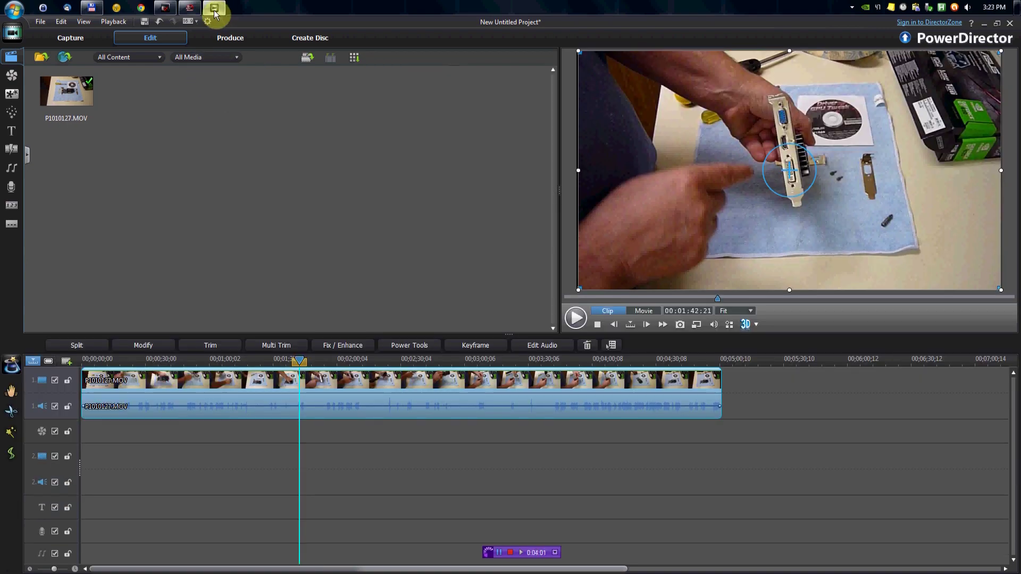
- Switch to GPU Tweak to examine the GPU graphs, and chart the Core 0 and GPU temperatures in SpeedFan
click(215, 10)
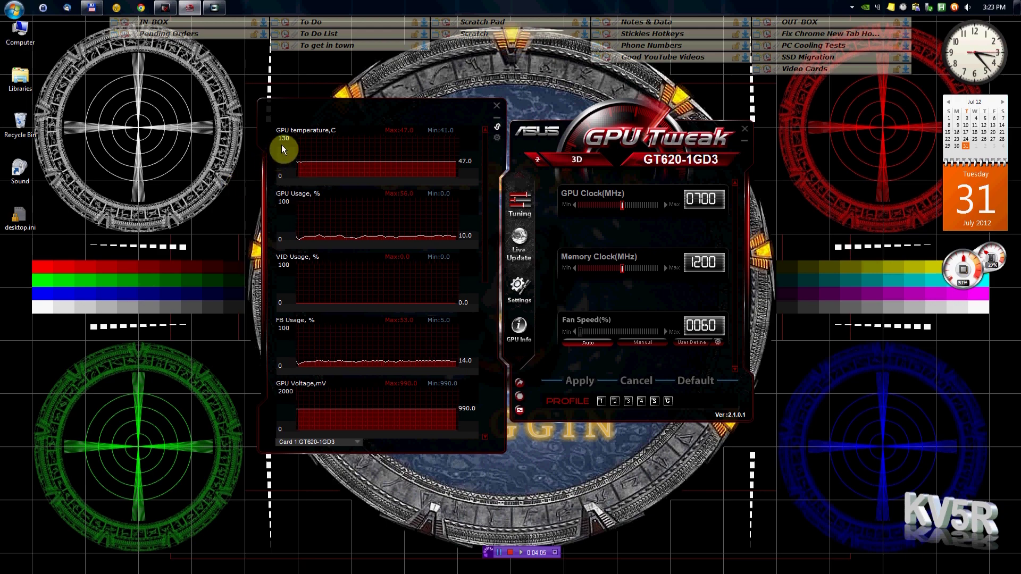
mouse_move(321, 169)
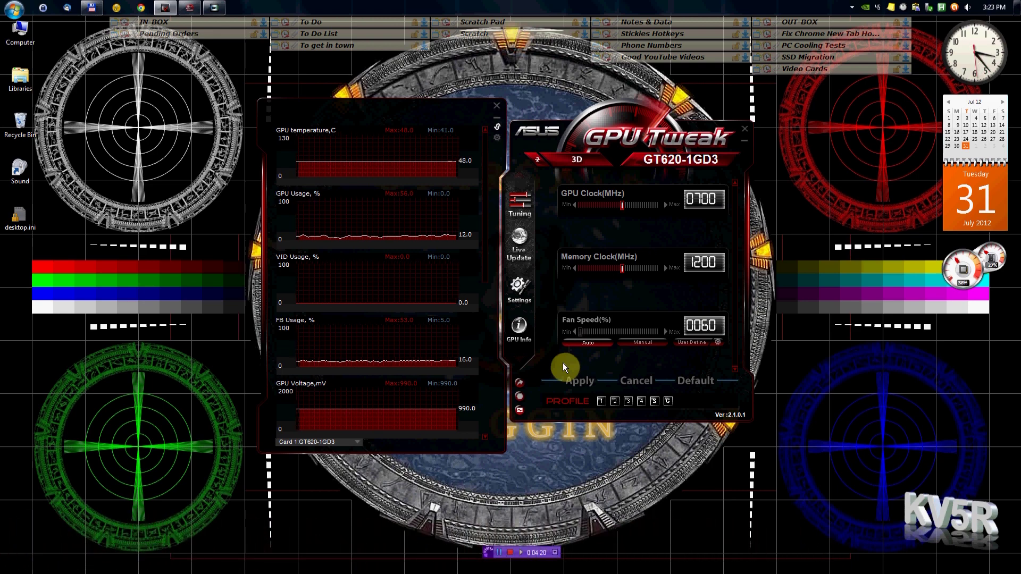
right_click(877, 7)
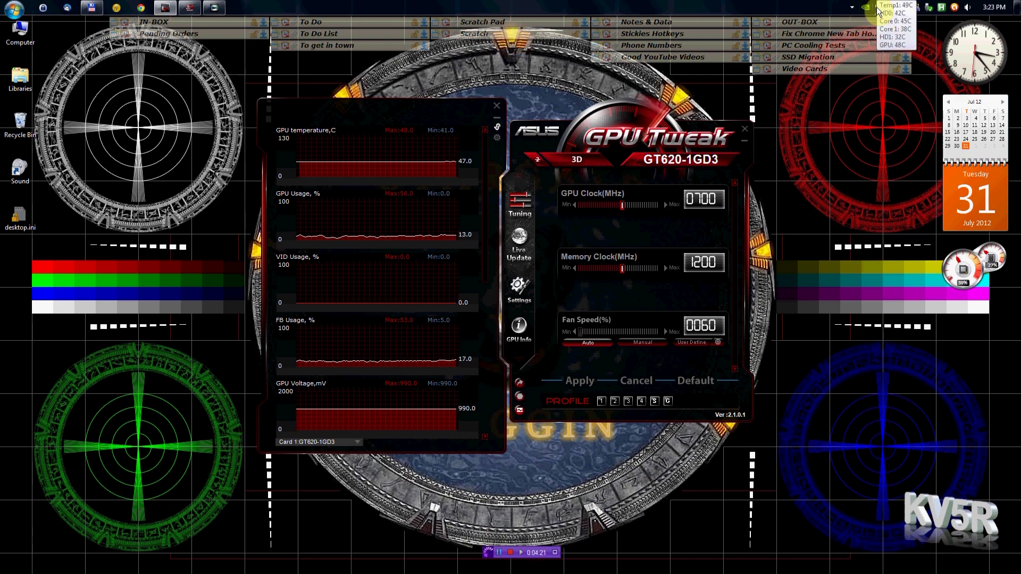
click(901, 14)
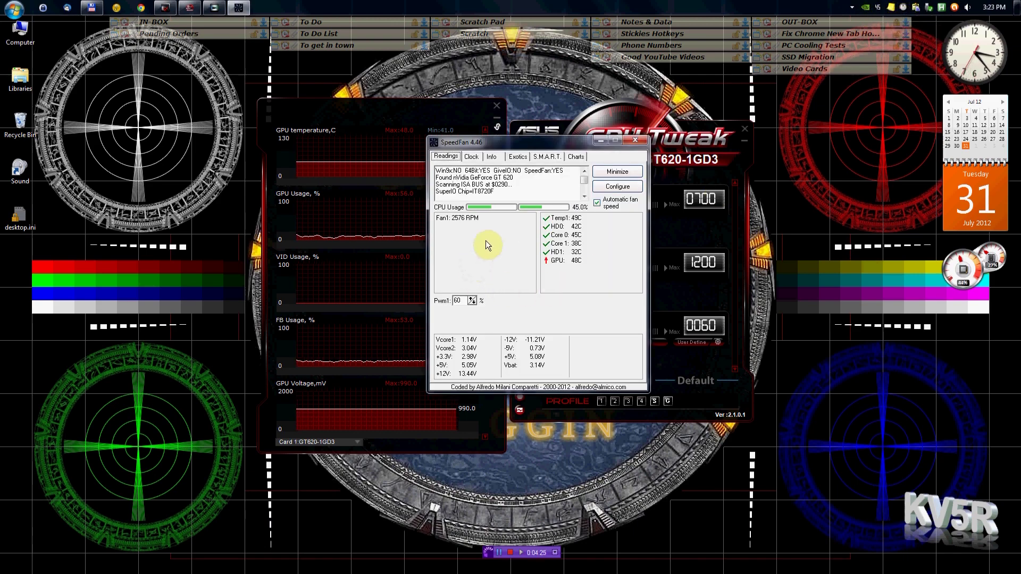
click(582, 157)
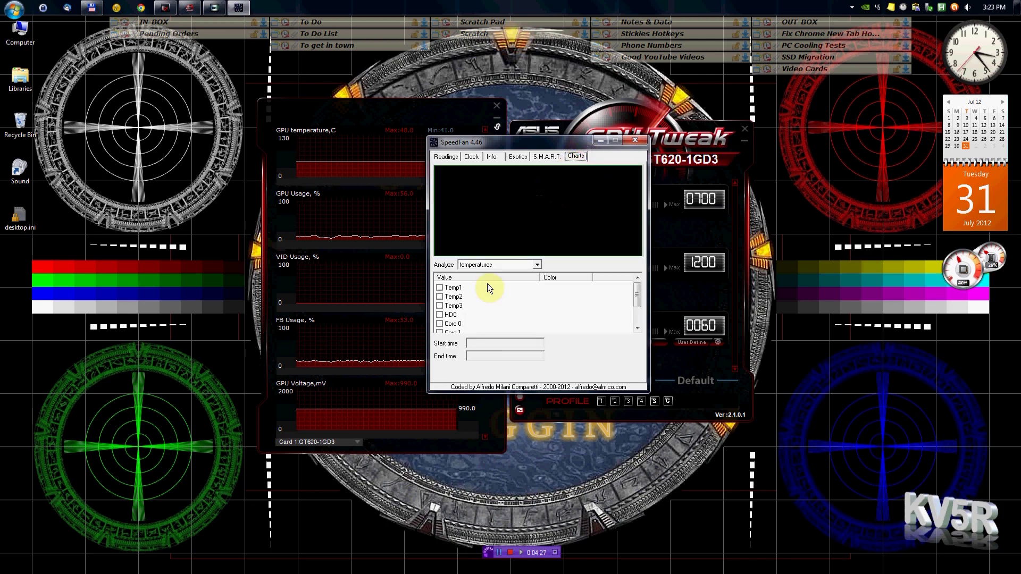
click(439, 324)
drag(644, 298, 640, 320)
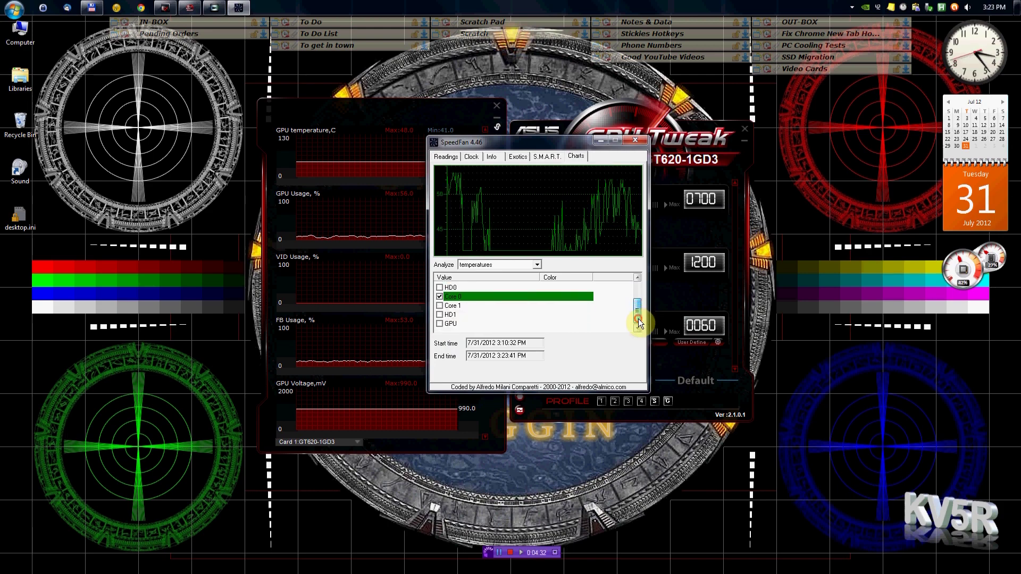
click(439, 324)
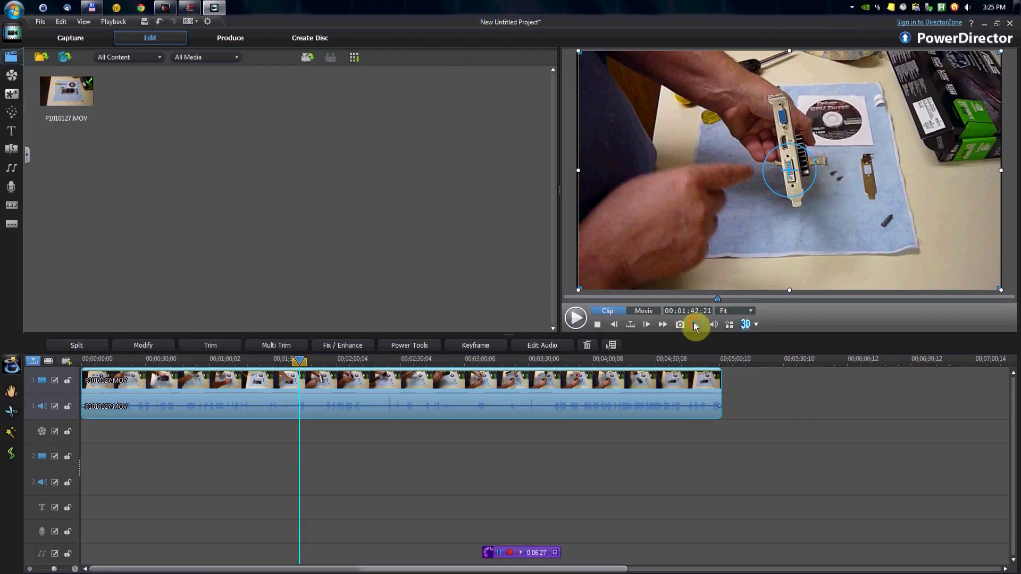
- Set the preview quality to Full HD Preview Resolution and enlarge the preview area in height and width
click(696, 325)
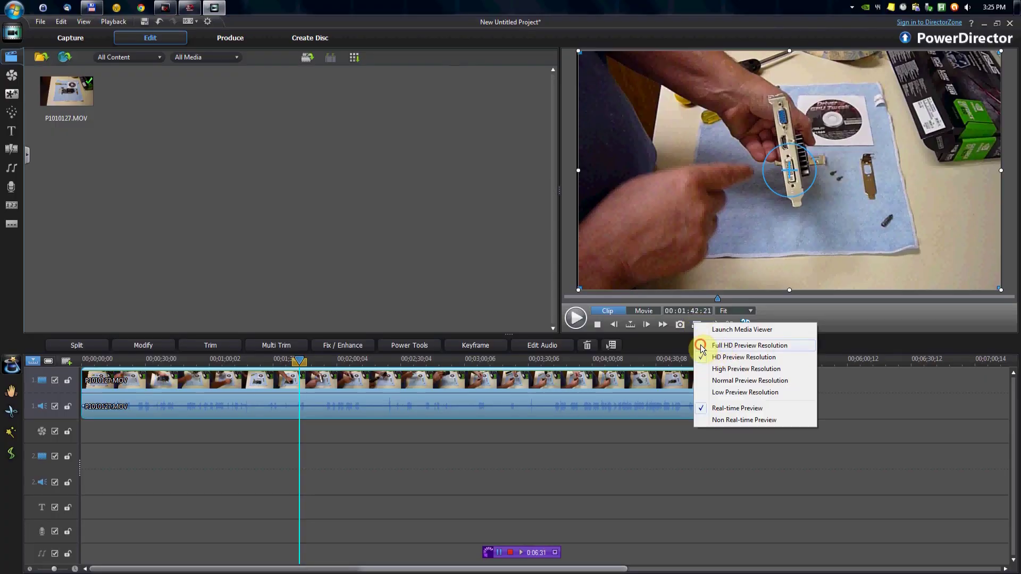
click(701, 347)
drag(509, 336, 500, 454)
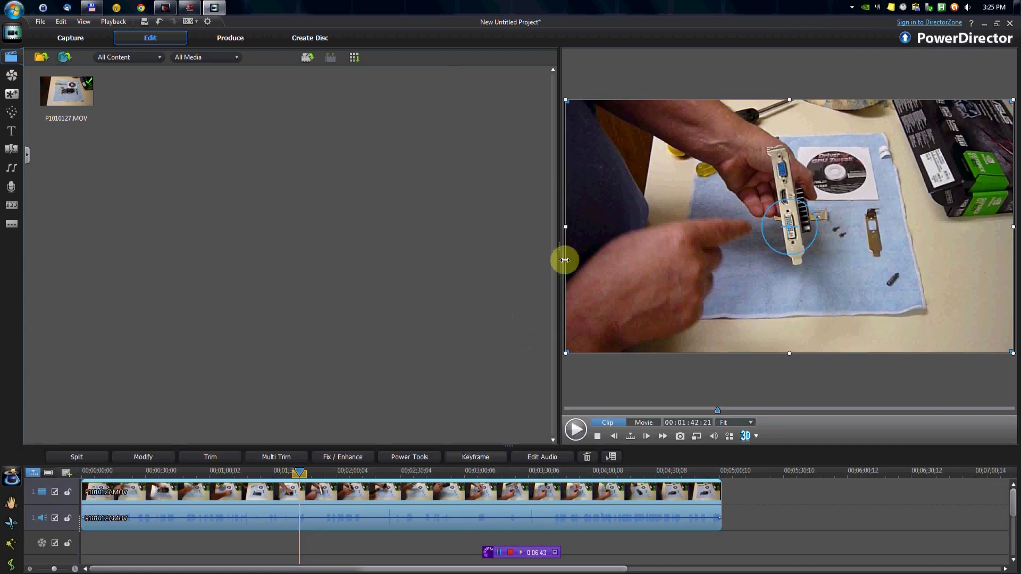
drag(558, 246, 364, 245)
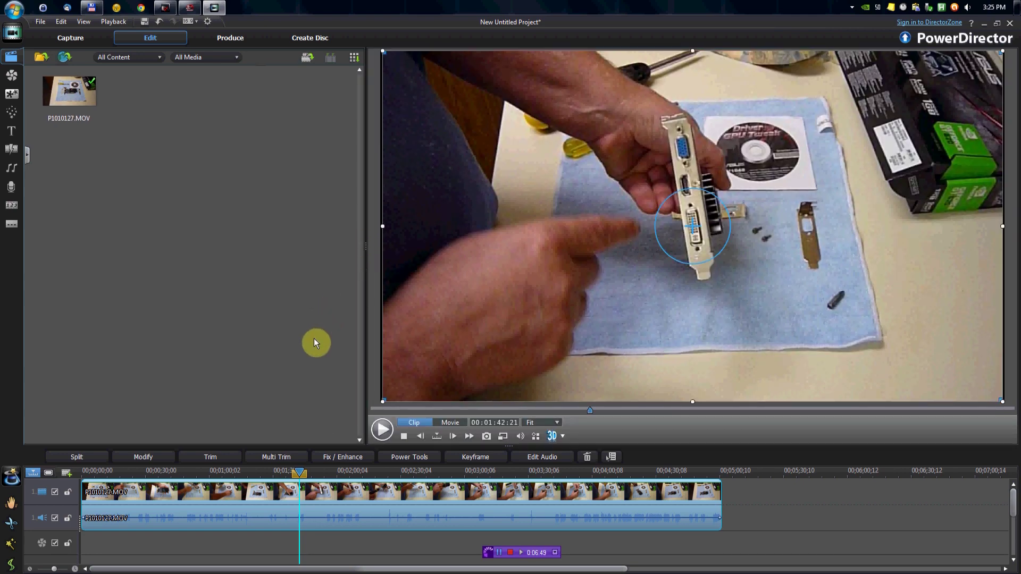
- Play the clip in the enlarged preview, and launch the Media Viewer to play it full screen
click(383, 431)
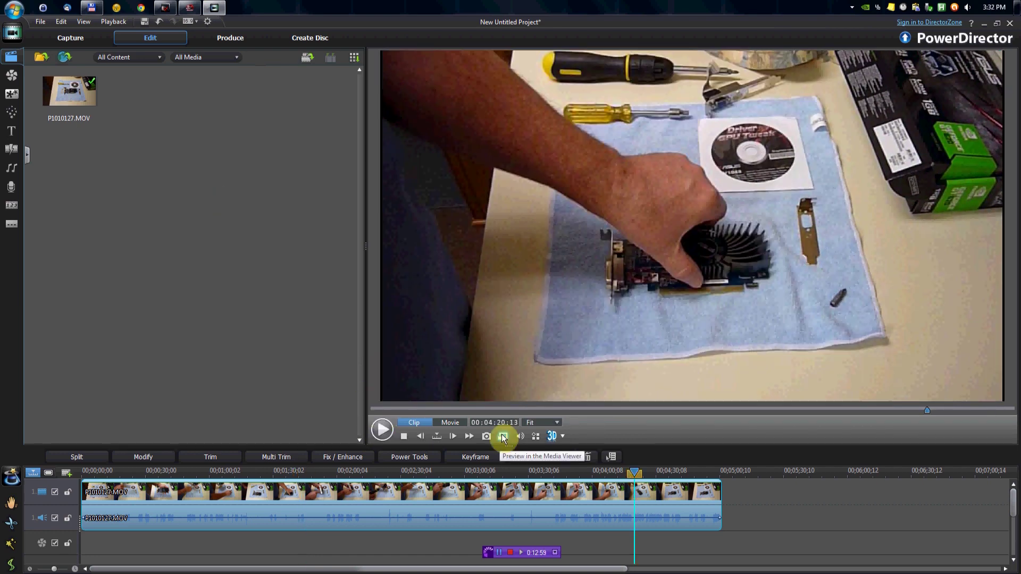
click(503, 437)
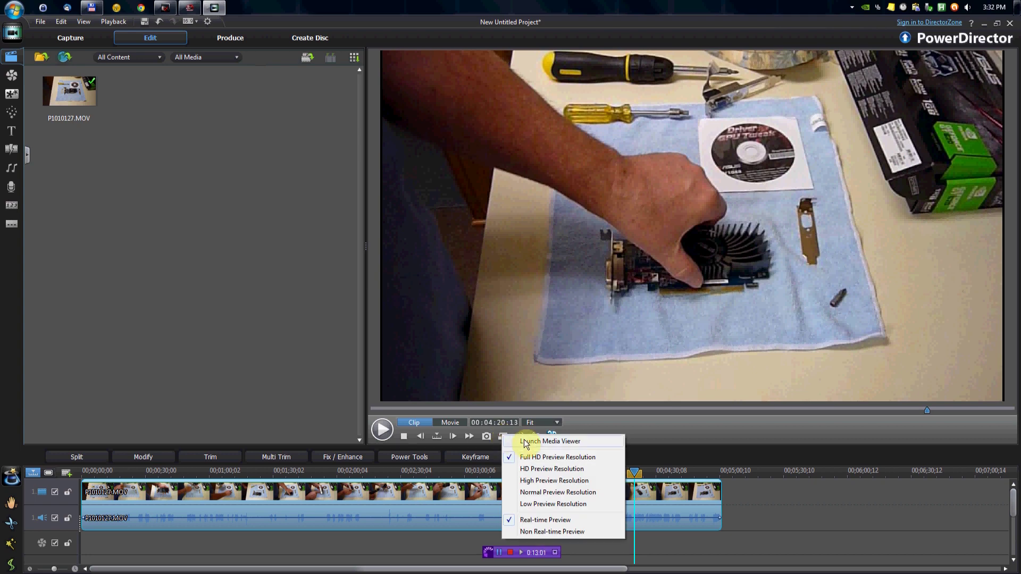
click(528, 440)
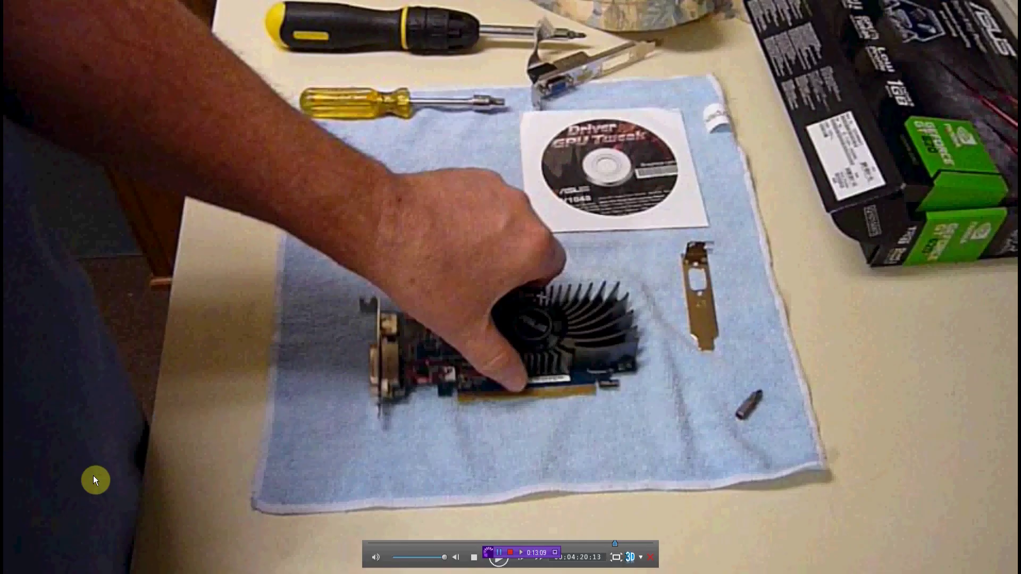
click(499, 557)
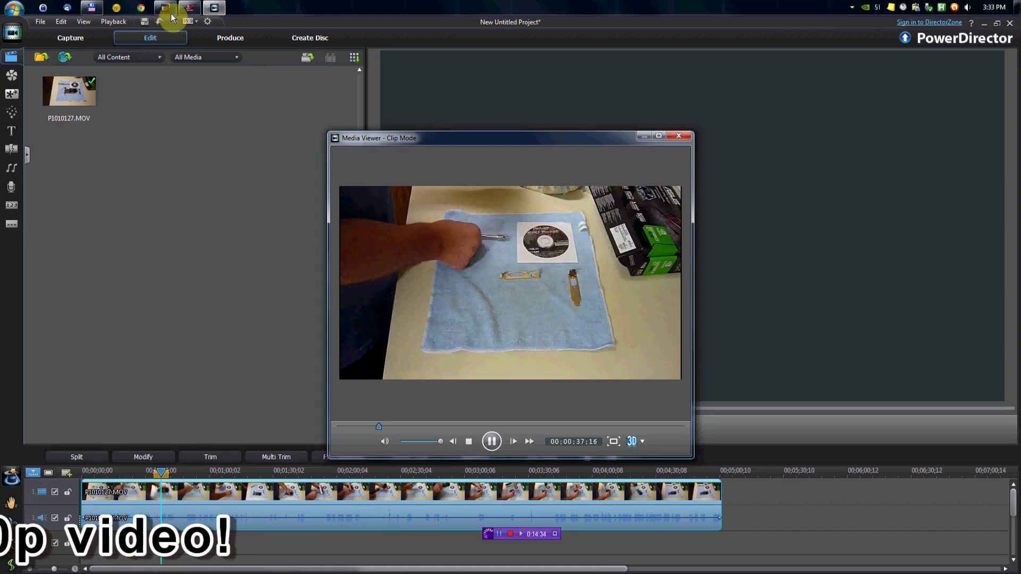
- Switch to GPU Tweak and examine the GPU usage and frame buffer usage graphs during clip playback
click(189, 7)
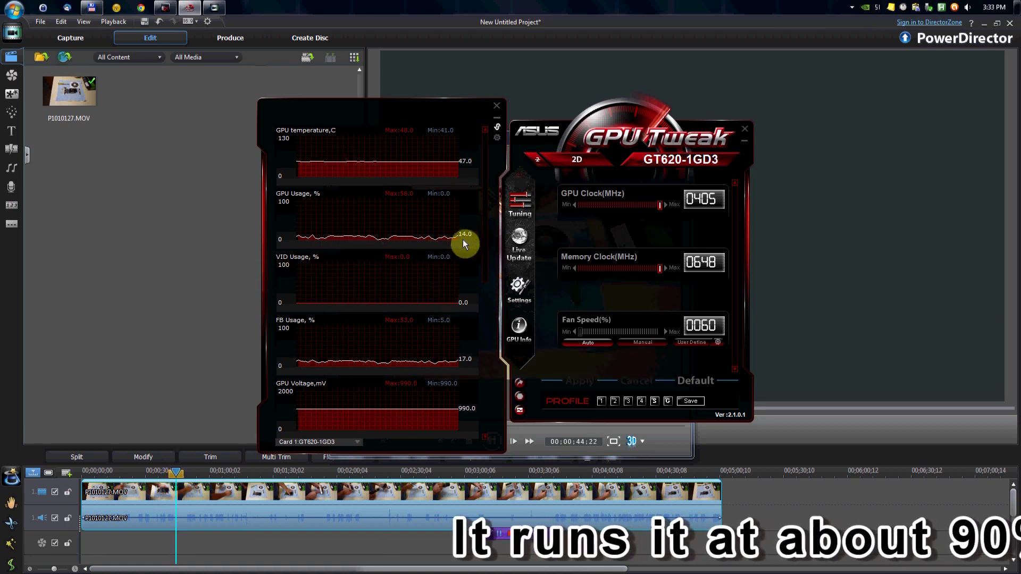
mouse_move(453, 278)
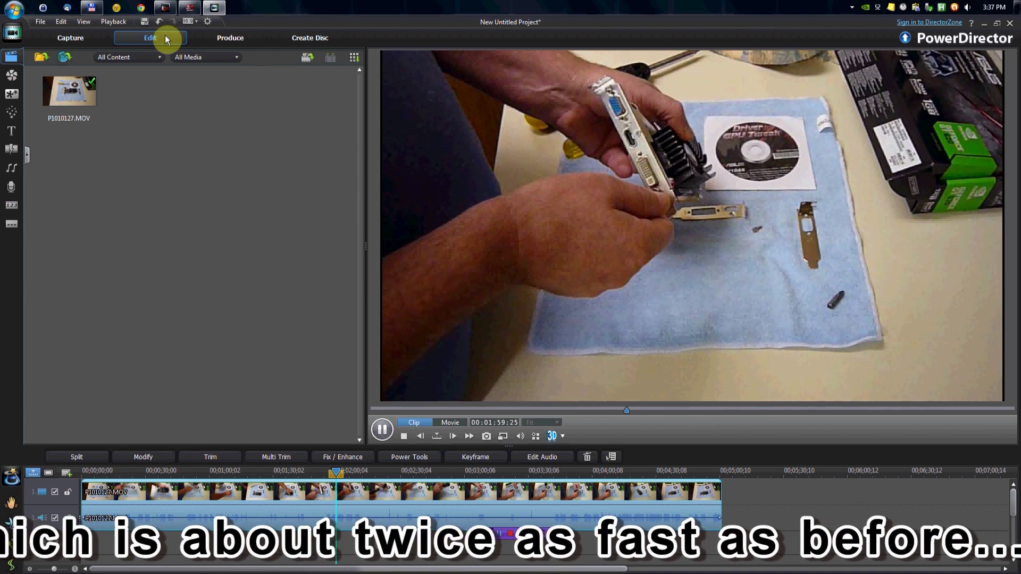
click(184, 7)
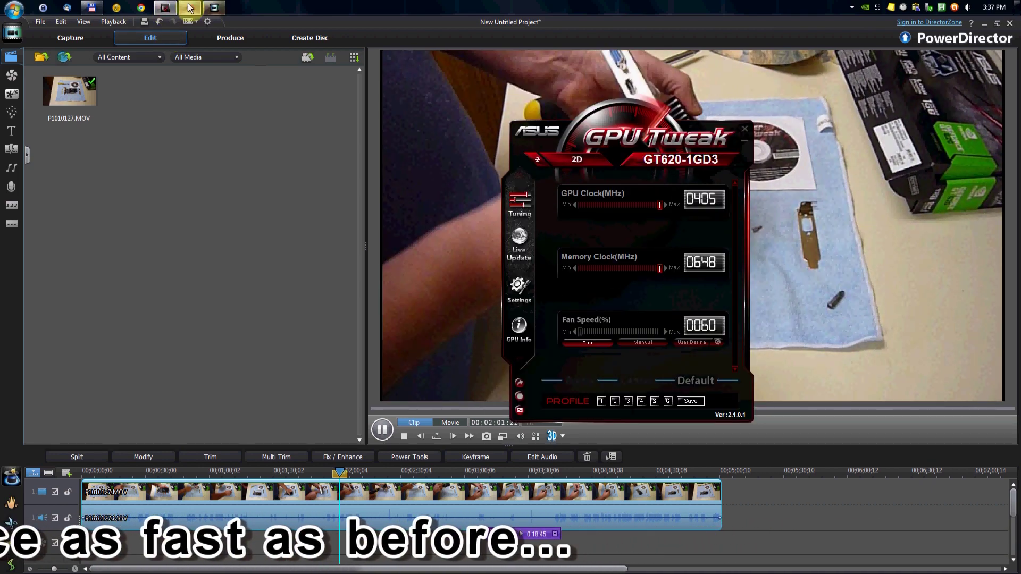
click(181, 7)
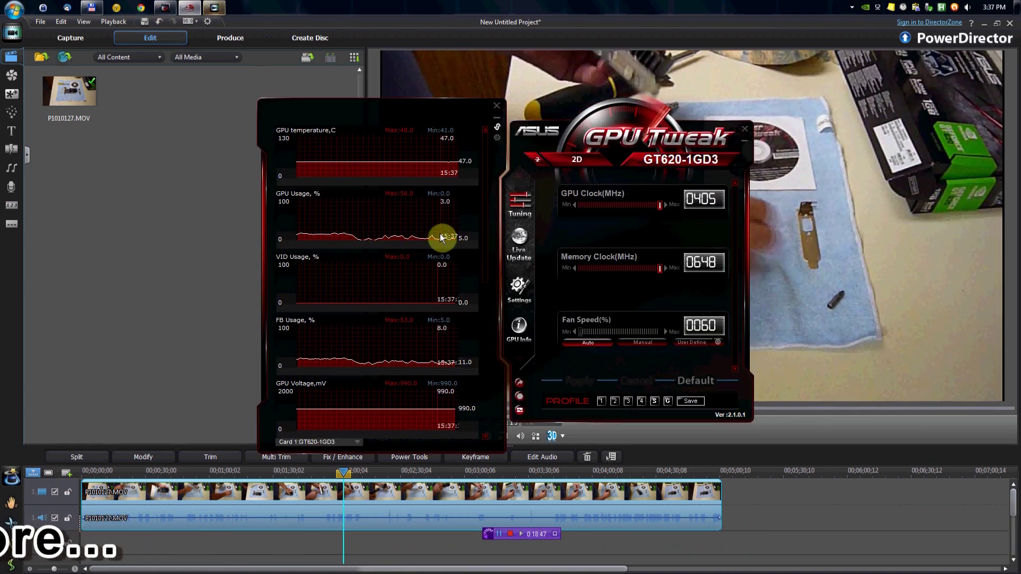